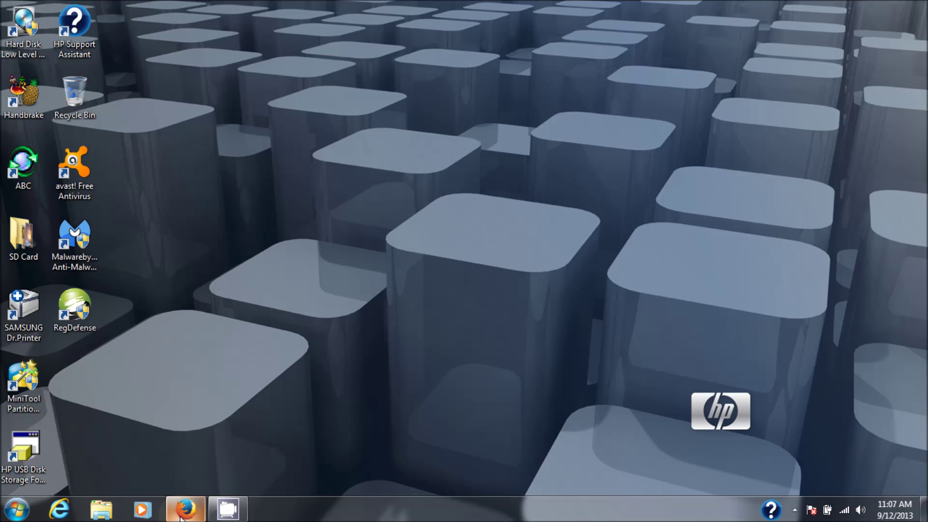
Step: In Firefox, open the Download Spybot bookmark from the Tools folder and scroll to Home Users
{"action": "left_click", "coordinate": [180, 517]}
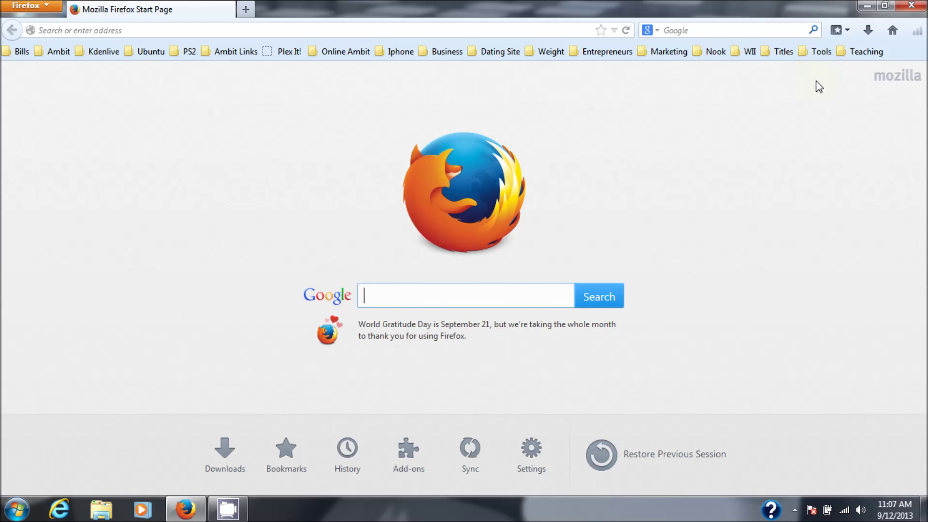
{"action": "left_click", "coordinate": [821, 52]}
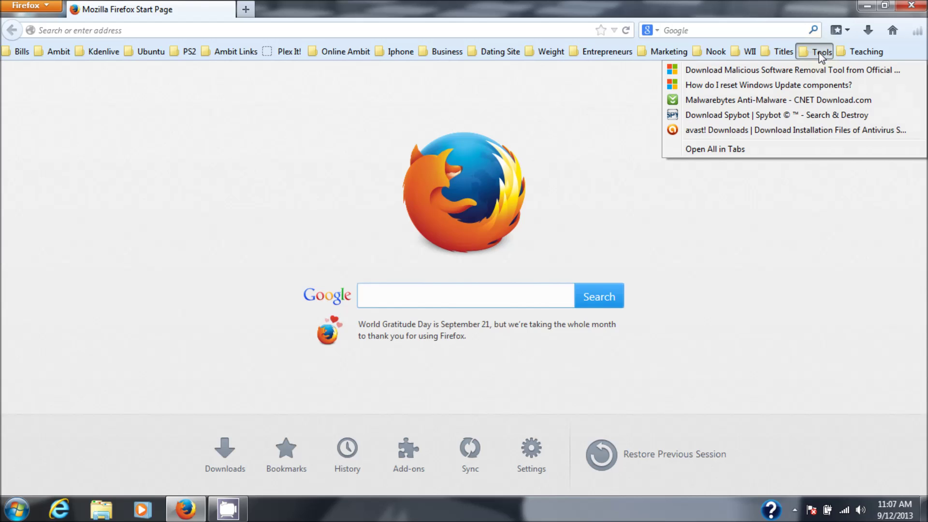
{"action": "left_click", "coordinate": [802, 116]}
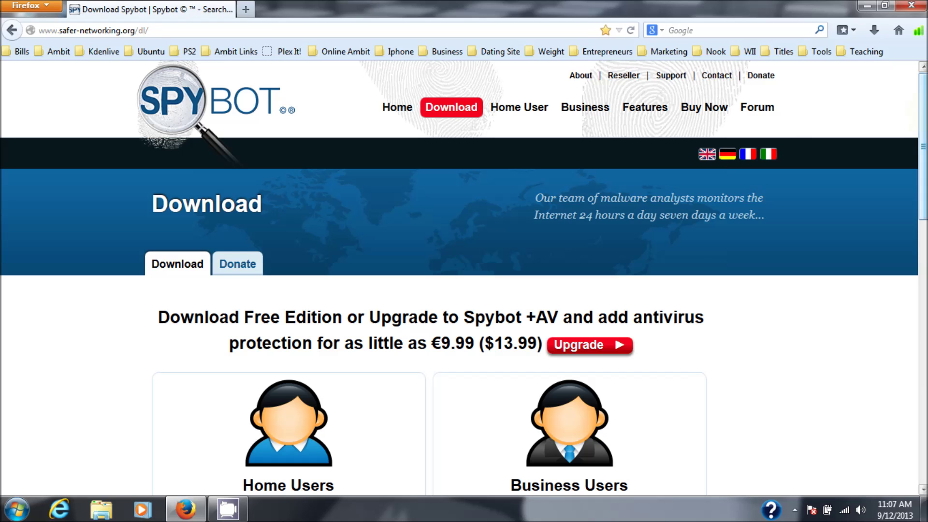
{"action": "scroll", "coordinate": [781, 229], "scroll_direction": "down", "scroll_amount": 5}
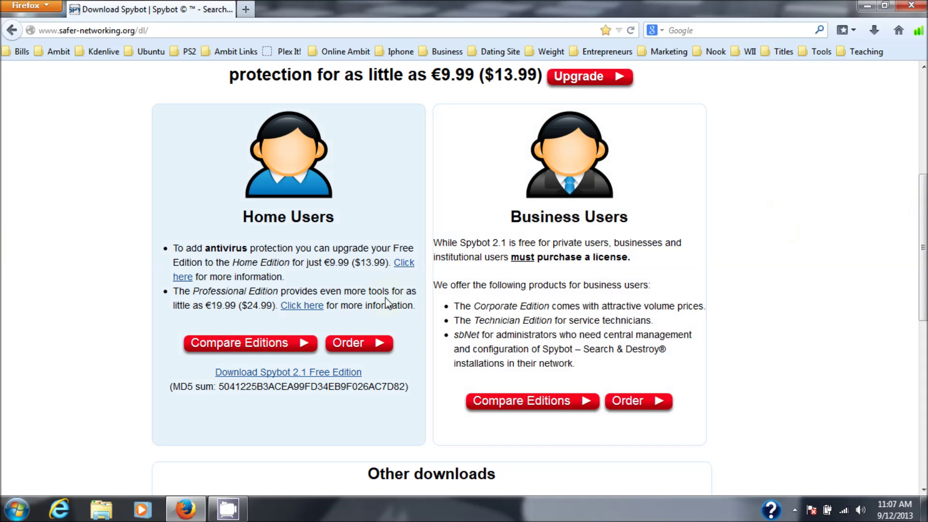
Step: Download the Spybot 2.1 Free Edition installer from the FossHub mirror and save the file
{"action": "left_click", "coordinate": [292, 372]}
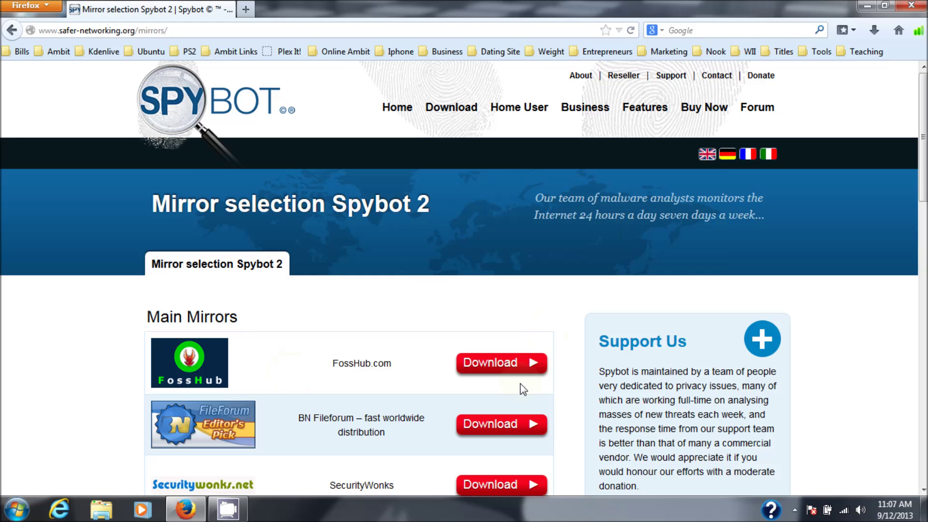
{"action": "left_click", "coordinate": [523, 370]}
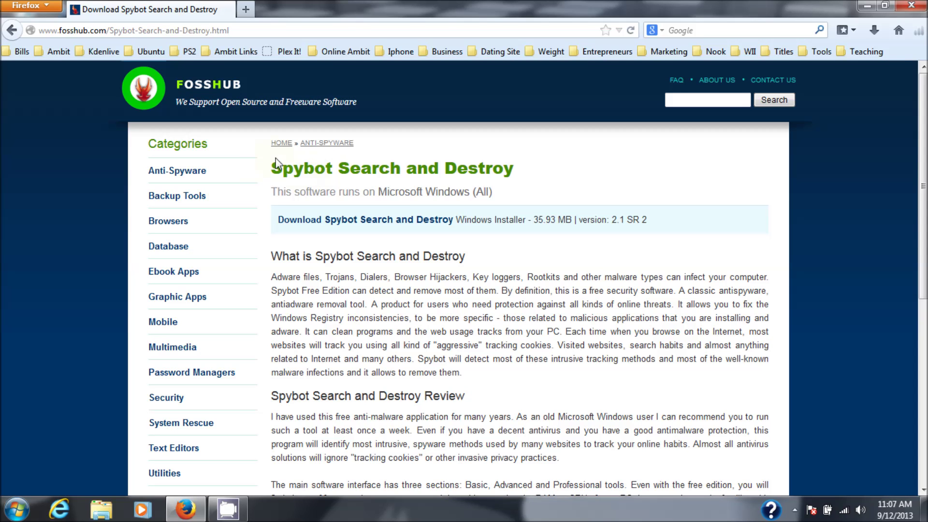
{"action": "left_click", "coordinate": [399, 223]}
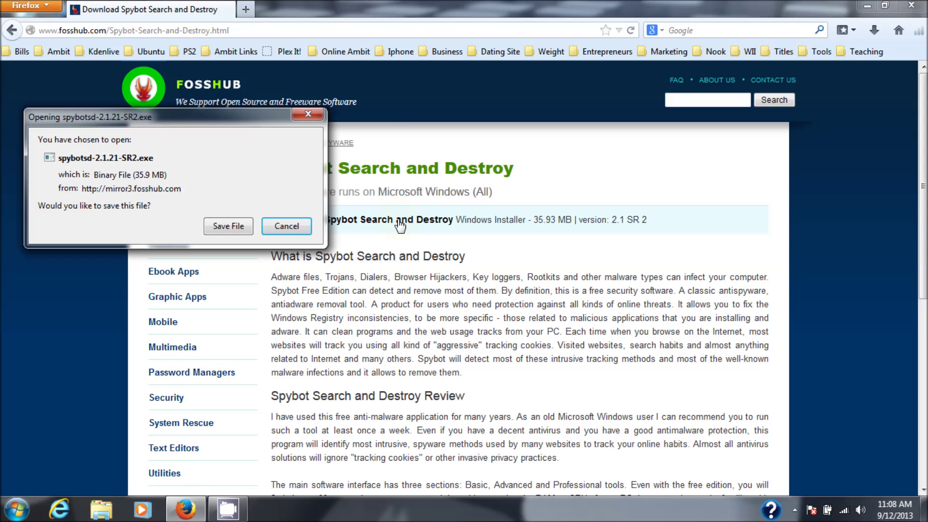
{"action": "left_click", "coordinate": [228, 225]}
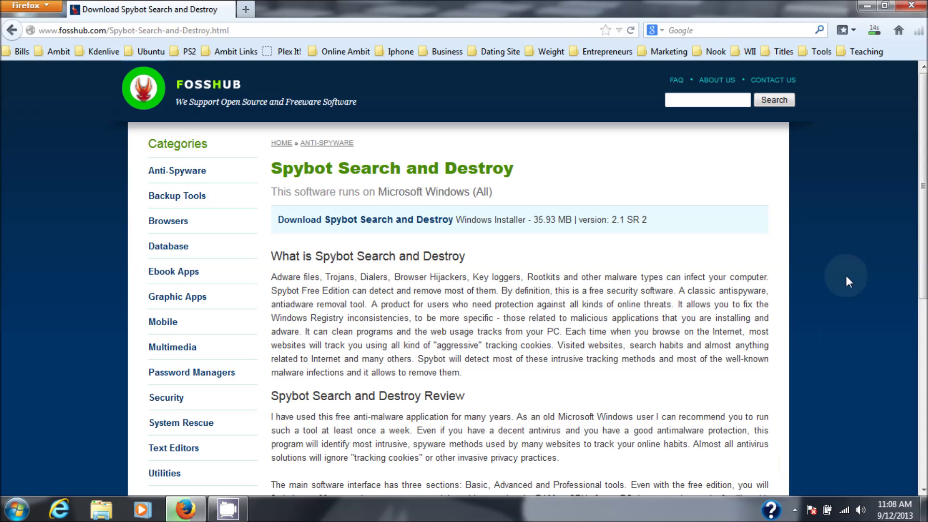
Step: Open the downloaded spybotsd-2.1.21-SR2 installer from Downloads and allow it to run
{"action": "left_click", "coordinate": [874, 32]}
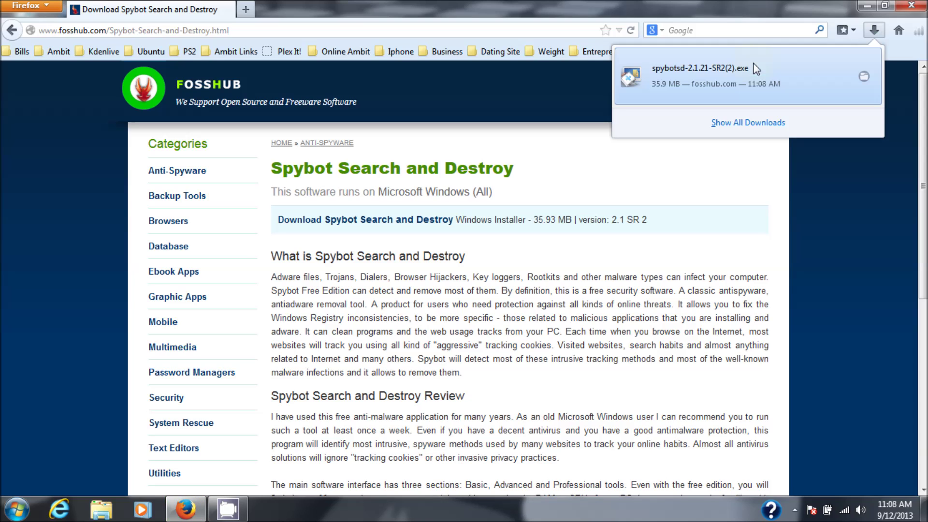
{"action": "left_click", "coordinate": [731, 81]}
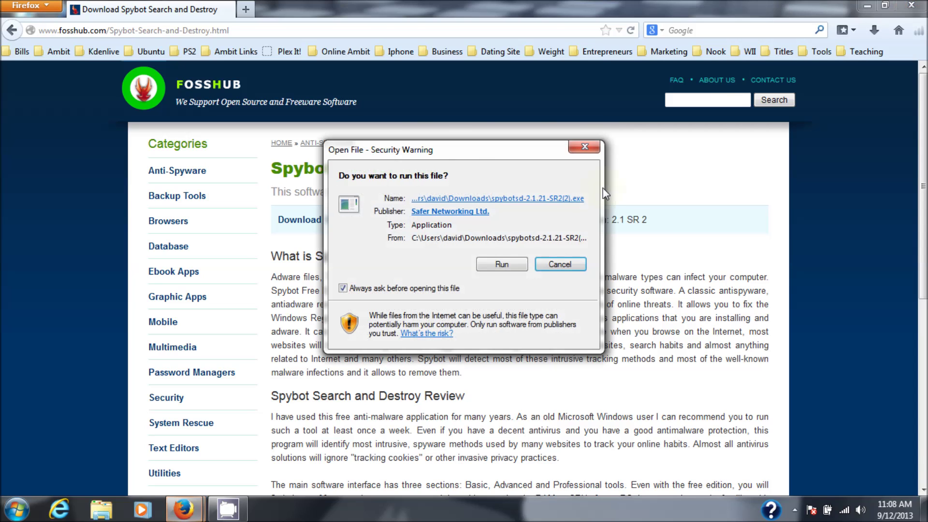
{"action": "left_click", "coordinate": [503, 264]}
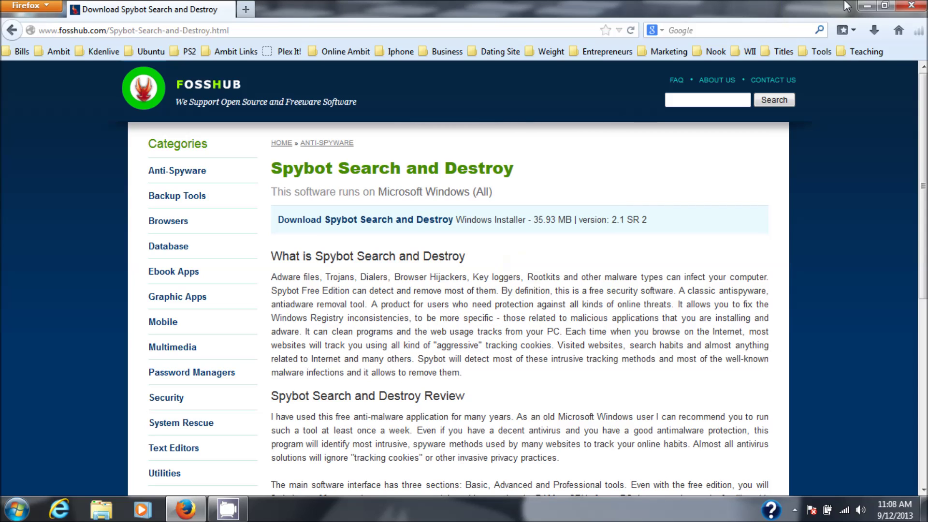
Step: Close Firefox and approve the Spybot installer's administrator permission prompt
{"action": "left_click", "coordinate": [918, 10]}
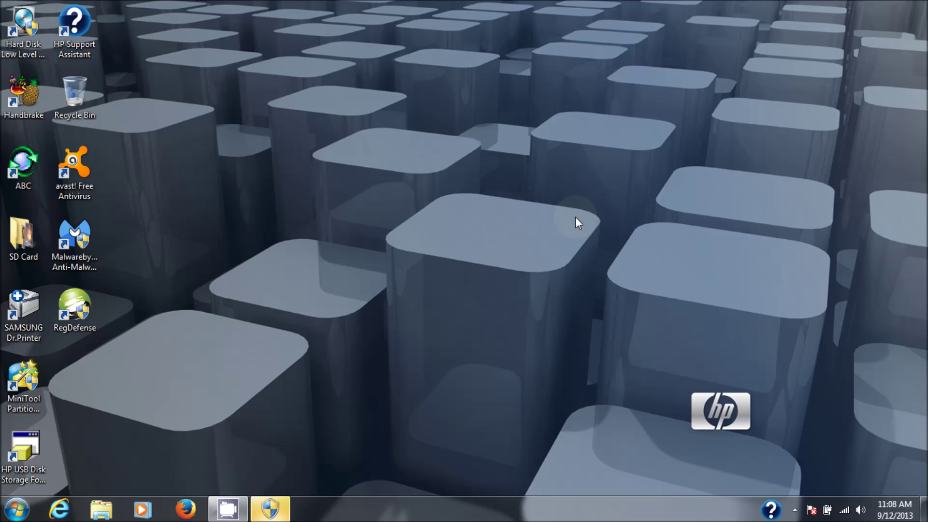
{"action": "left_click", "coordinate": [270, 509]}
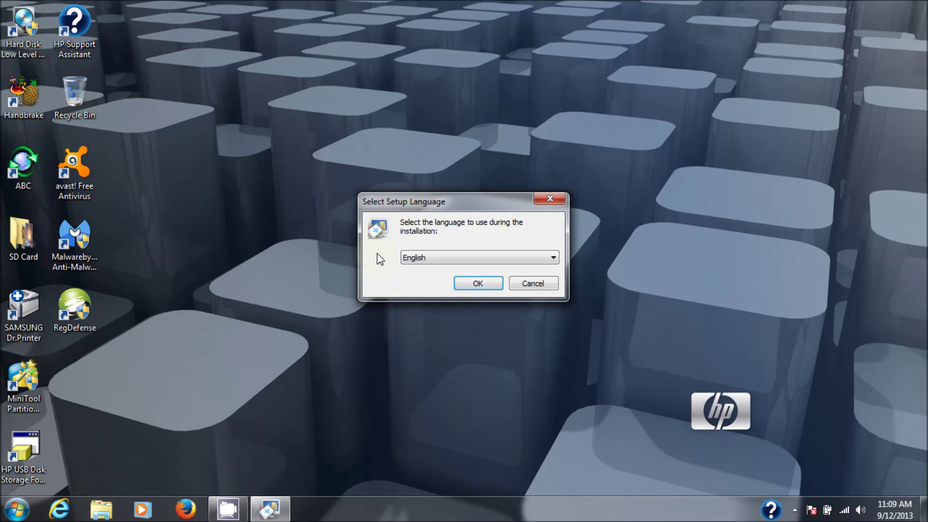
Step: Run setup in English for personal use, choosing the more-control, more-feedback usage mode
{"action": "left_click", "coordinate": [478, 285]}
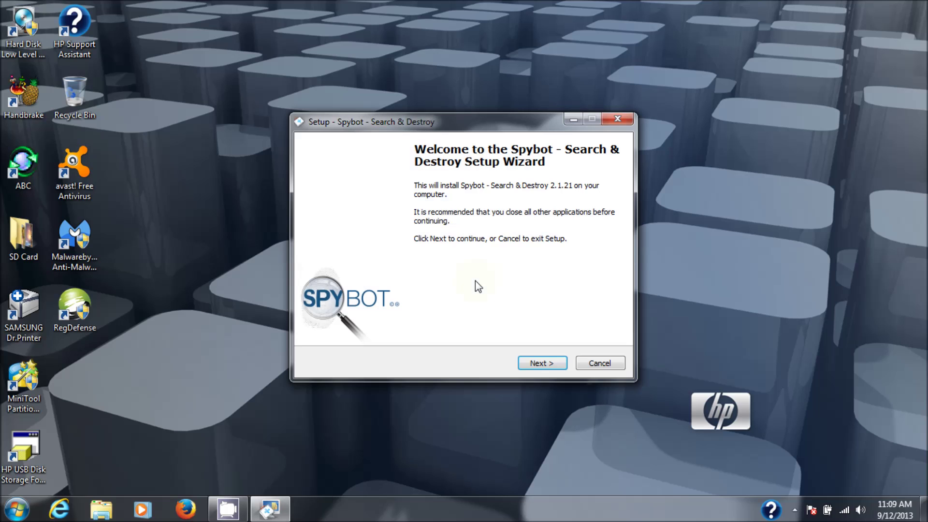
{"action": "left_click", "coordinate": [549, 366]}
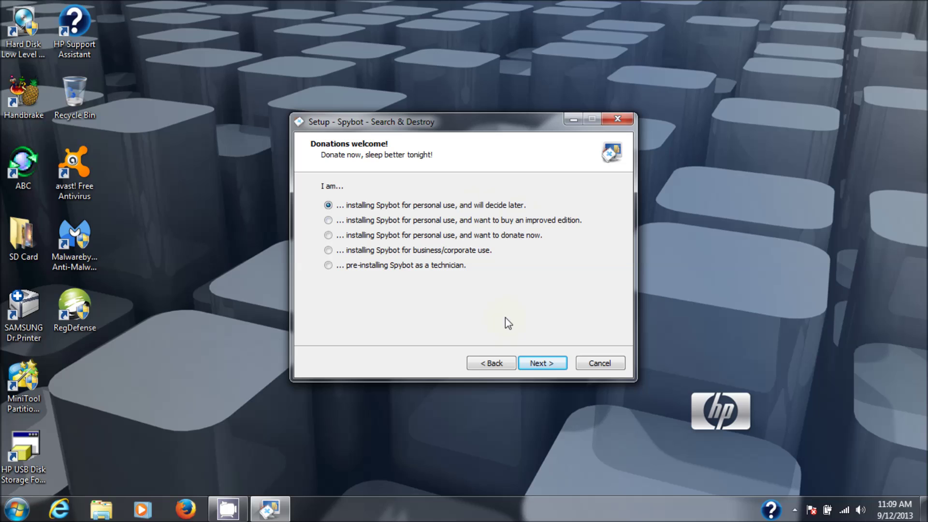
{"action": "left_click", "coordinate": [541, 370]}
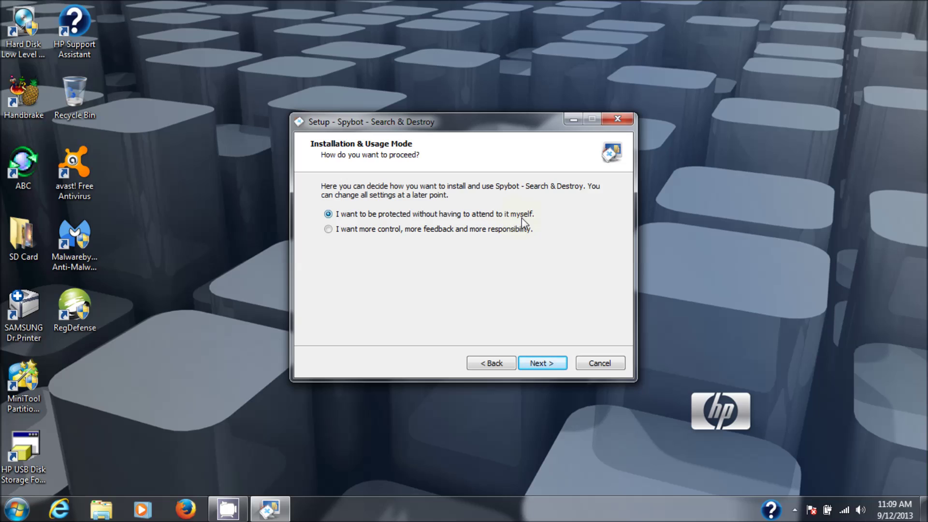
{"action": "left_click", "coordinate": [419, 231]}
{"action": "left_click", "coordinate": [544, 364]}
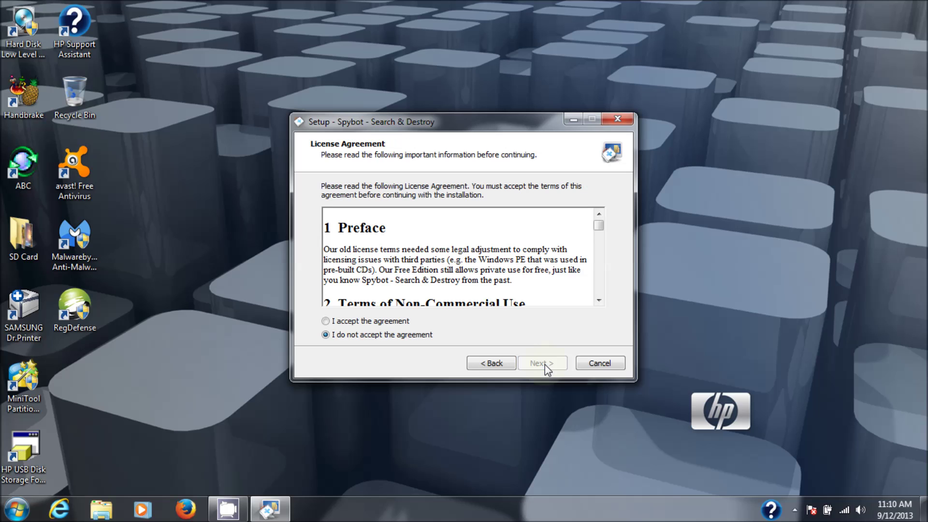
Step: Accept the license and keep the existing install folder, full components, Start Menu folder and tasks
{"action": "left_click", "coordinate": [381, 320]}
{"action": "left_click", "coordinate": [537, 364]}
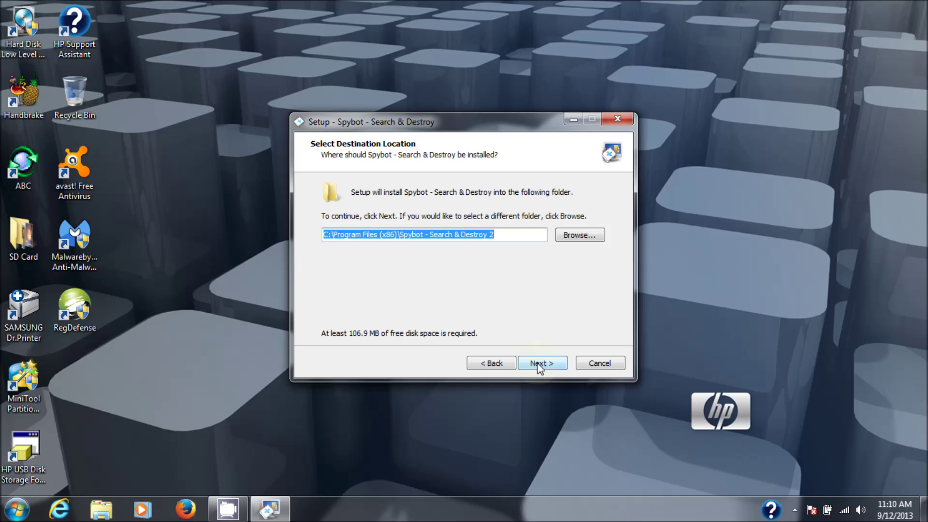
{"action": "left_click", "coordinate": [540, 366]}
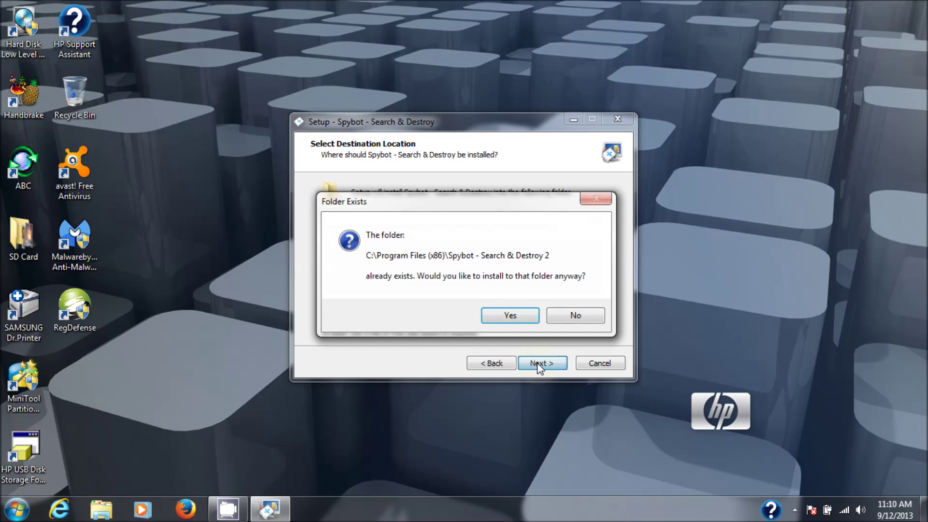
{"action": "left_click", "coordinate": [520, 314]}
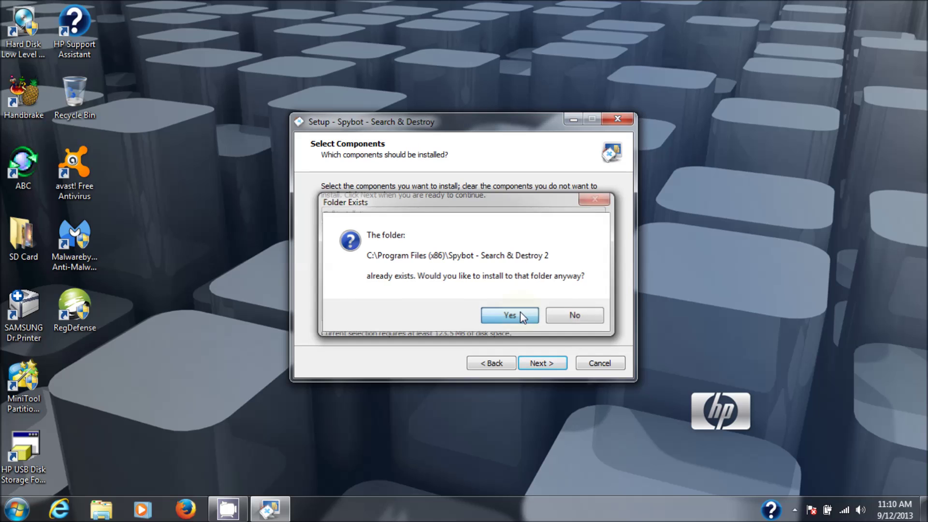
{"action": "left_click", "coordinate": [542, 363]}
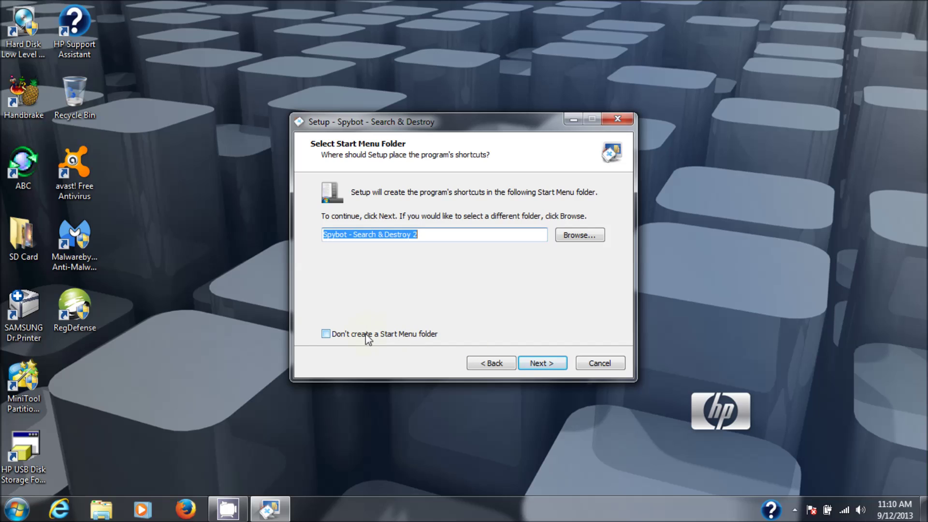
{"action": "left_click", "coordinate": [552, 369]}
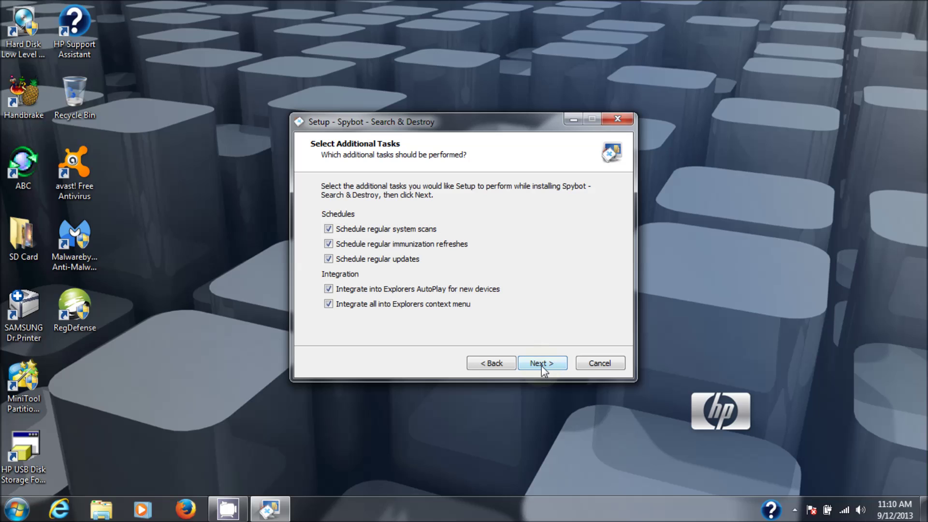
{"action": "left_click", "coordinate": [541, 366]}
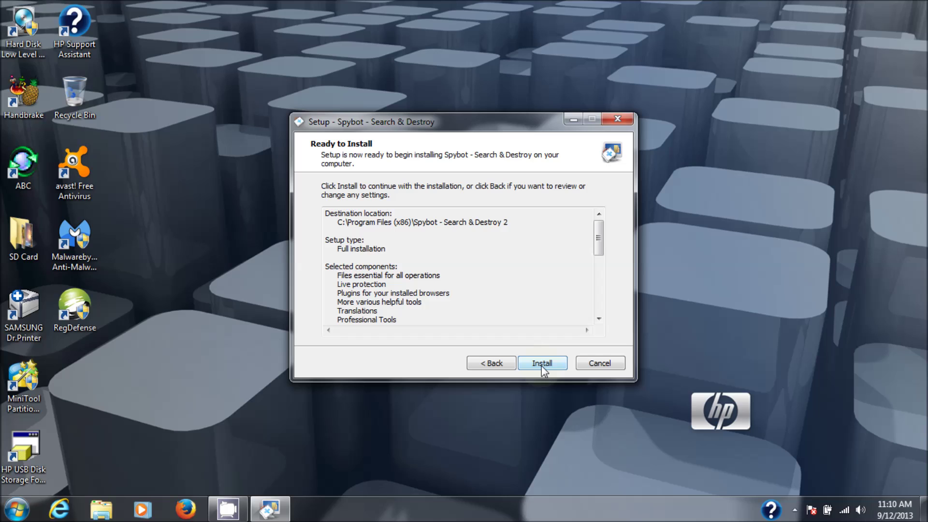
Step: Install Spybot and finish setup with Open Start Center kept checked
{"action": "left_click", "coordinate": [542, 365]}
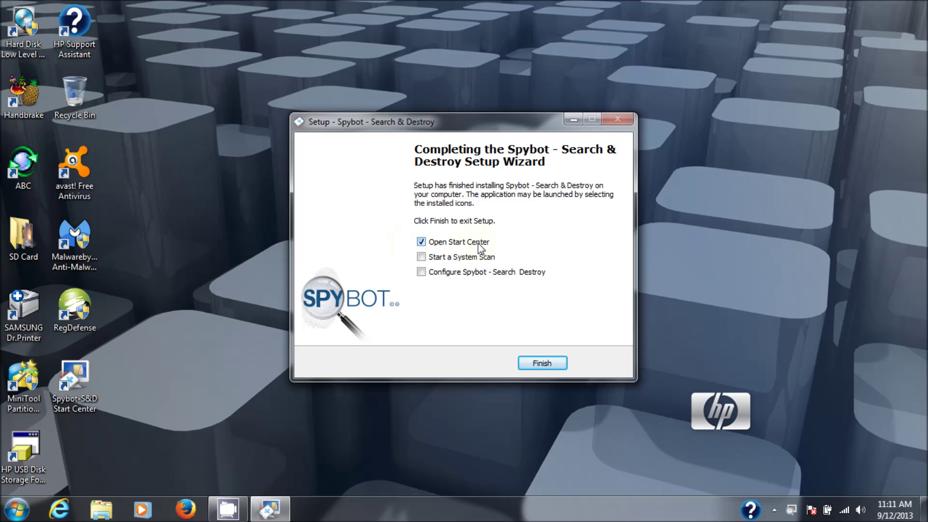
{"action": "left_click", "coordinate": [546, 363]}
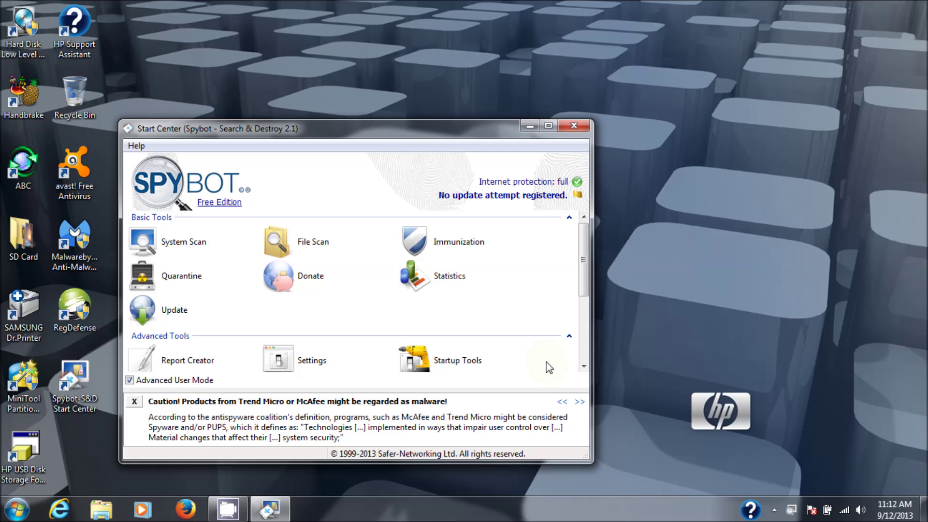
Step: Maximize the Spybot Start Center and launch the Update tool
{"action": "left_click", "coordinate": [549, 126]}
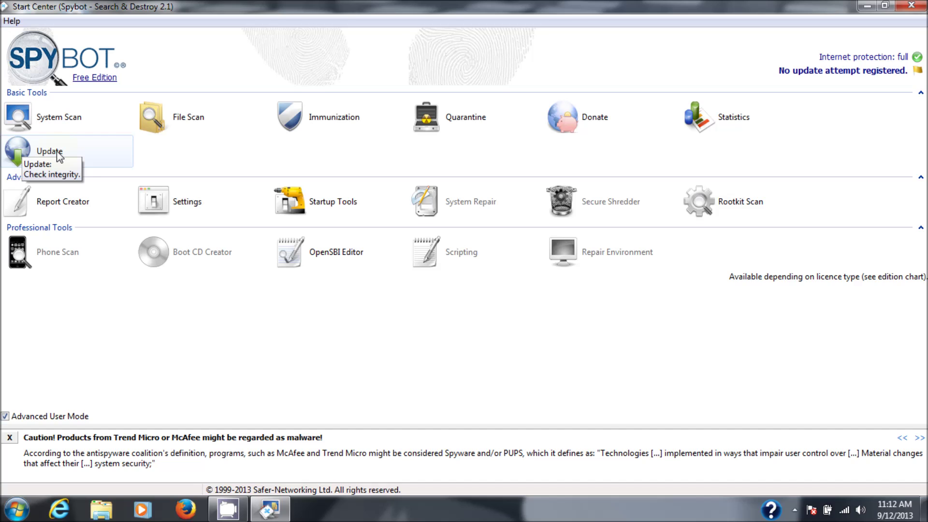
{"action": "left_click", "coordinate": [56, 150]}
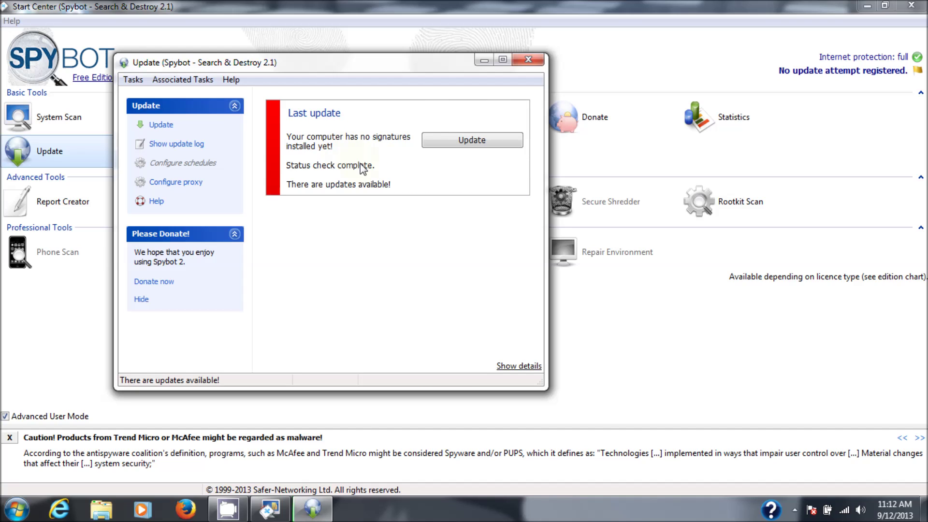
Step: Download the antispyware signature updates with the Update window maximized
{"action": "left_click", "coordinate": [468, 144]}
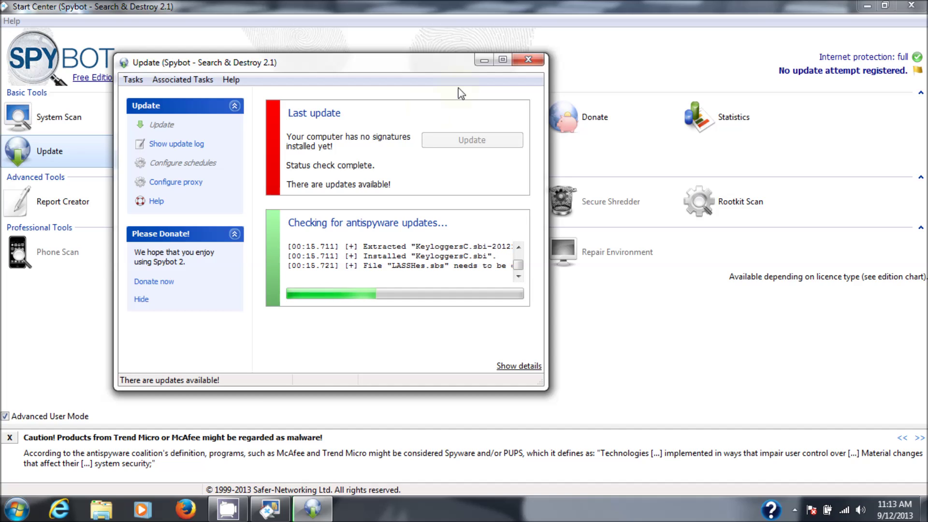
{"action": "left_click", "coordinate": [503, 59]}
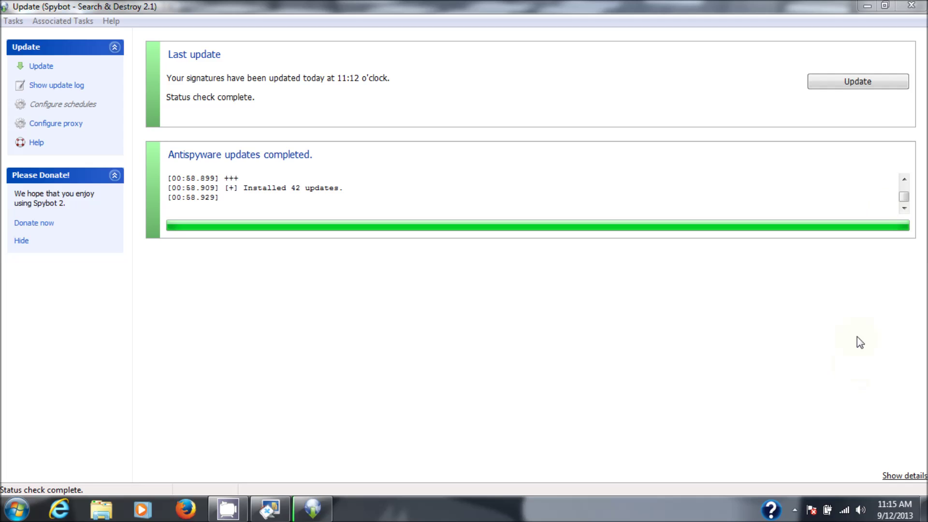
Step: Review the list of installed update files, return to the overview, and close the Update window
{"action": "left_click", "coordinate": [898, 476]}
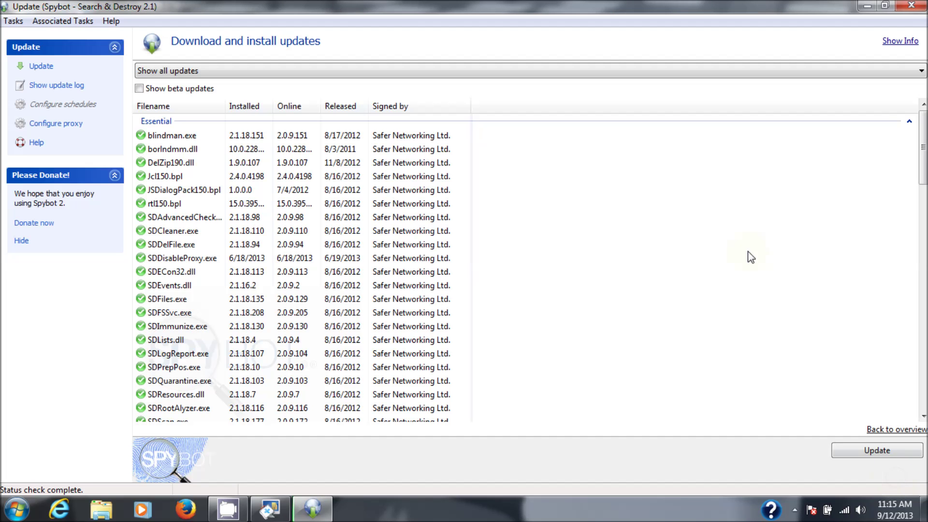
{"action": "left_click_drag", "start_coordinate": [923, 188], "coordinate": [894, 14]}
{"action": "left_click", "coordinate": [890, 430]}
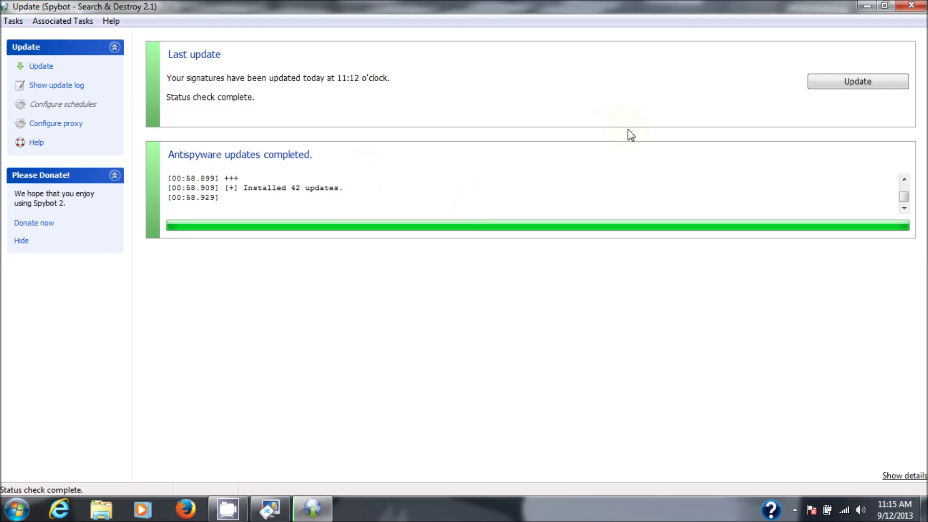
{"action": "left_click", "coordinate": [911, 5]}
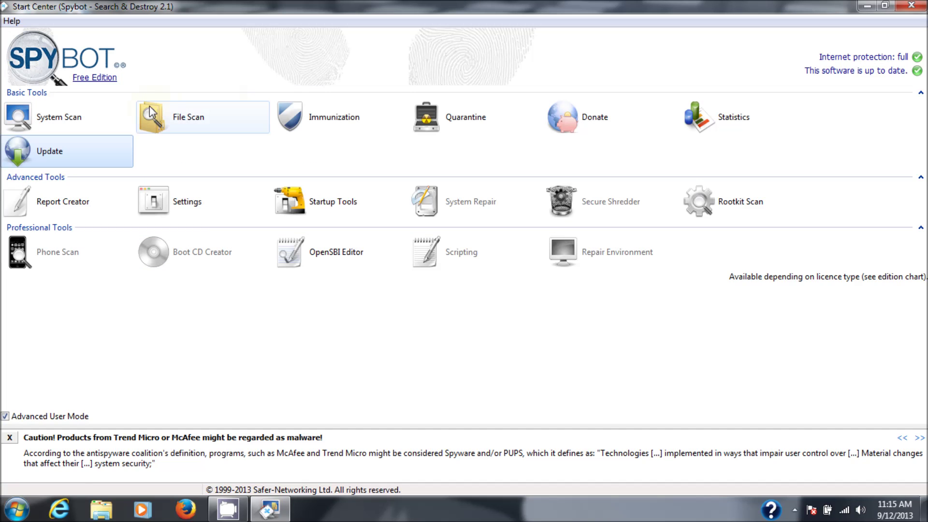
Step: Open System Scan, move its window right, and start a regular full system scan
{"action": "left_click", "coordinate": [75, 118]}
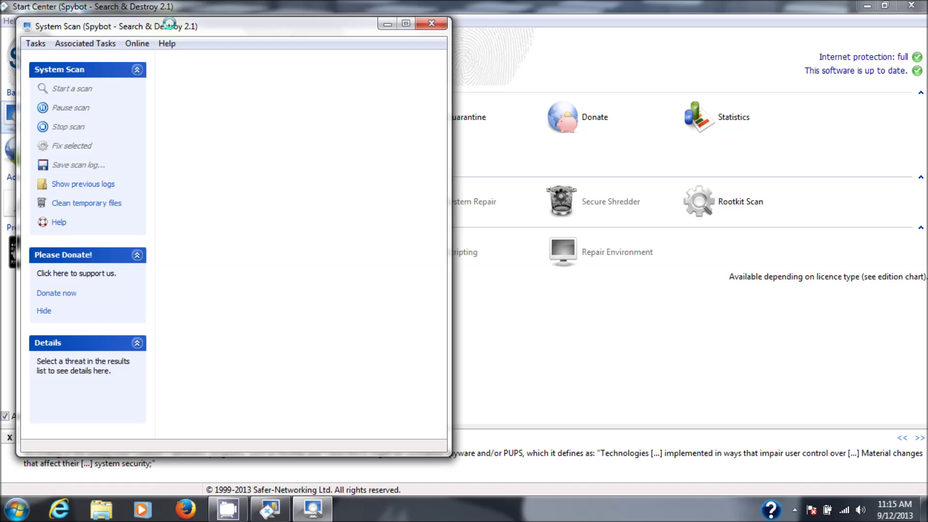
{"action": "left_click_drag", "start_coordinate": [169, 23], "coordinate": [301, 20]}
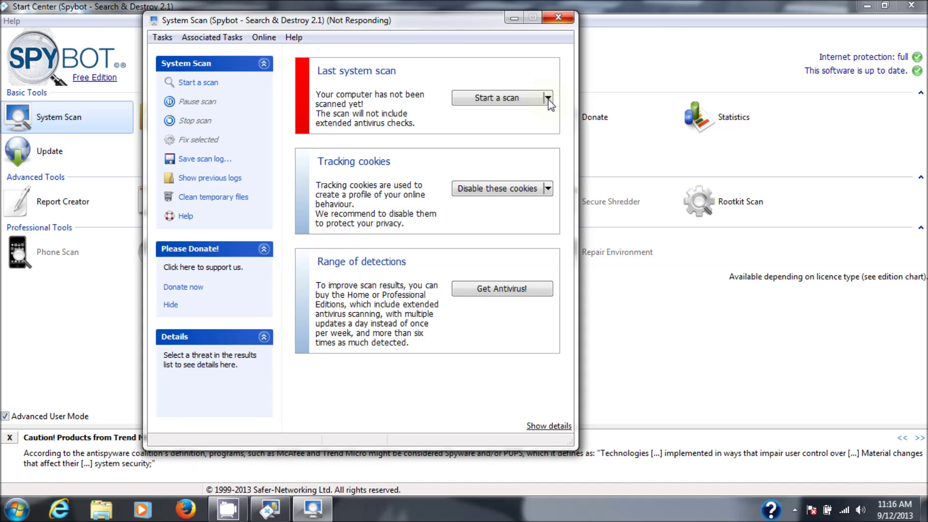
{"action": "left_click", "coordinate": [548, 99]}
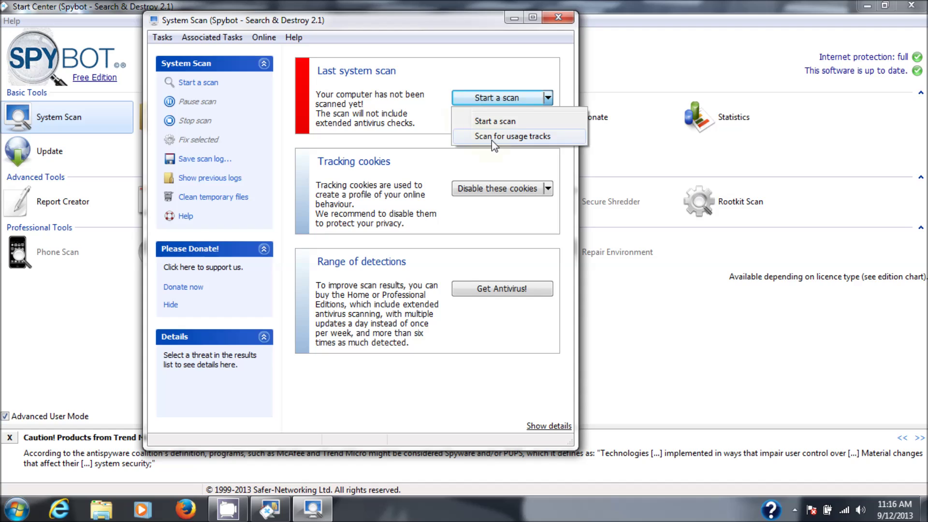
{"action": "left_click", "coordinate": [491, 121]}
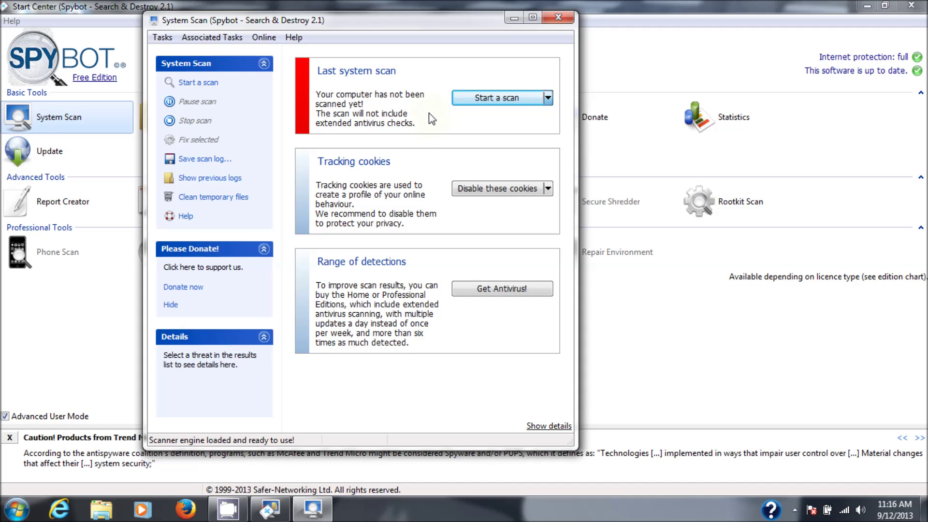
{"action": "left_click", "coordinate": [485, 101]}
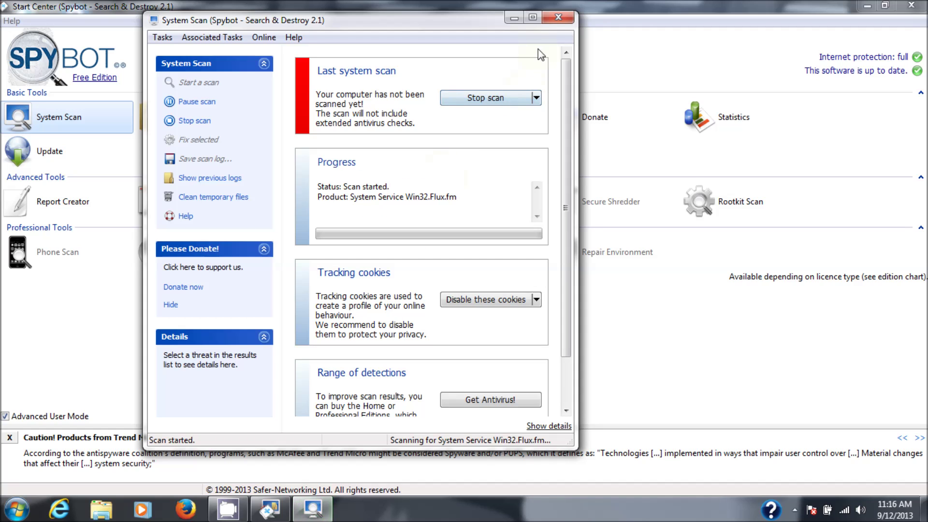
Step: Maximize the System Scan window and let the scan finish with 21 results after 01:39:28
{"action": "left_click", "coordinate": [535, 21]}
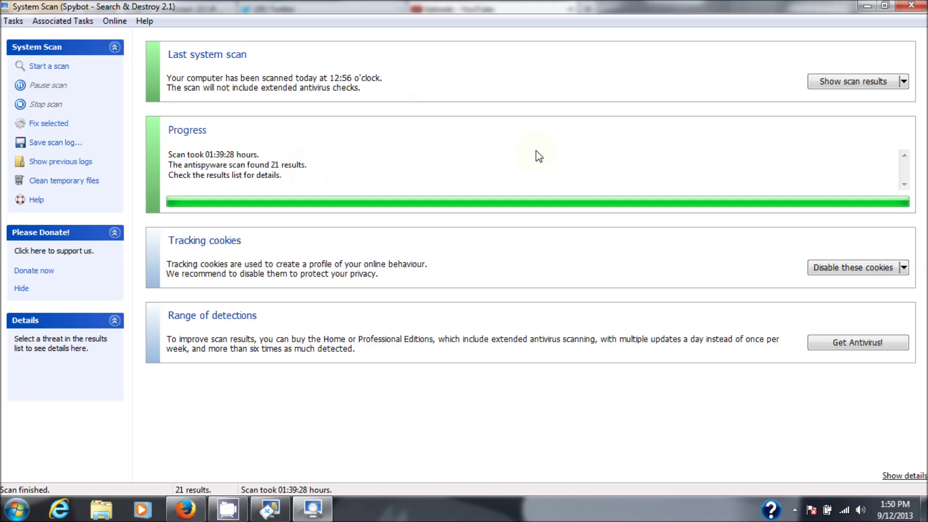
Step: Review the 21 scan results, widening the Location column to read full registry paths
{"action": "left_click", "coordinate": [851, 82]}
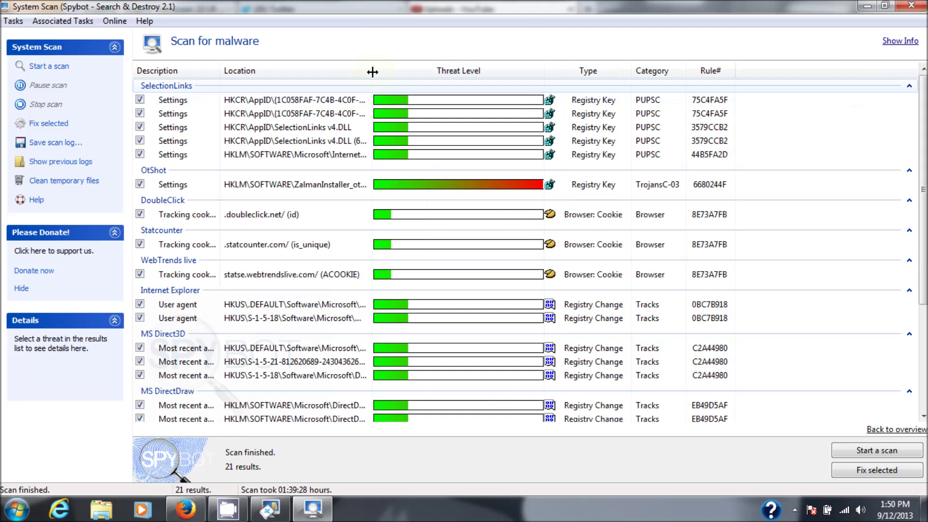
{"action": "left_click_drag", "start_coordinate": [372, 71], "coordinate": [548, 80]}
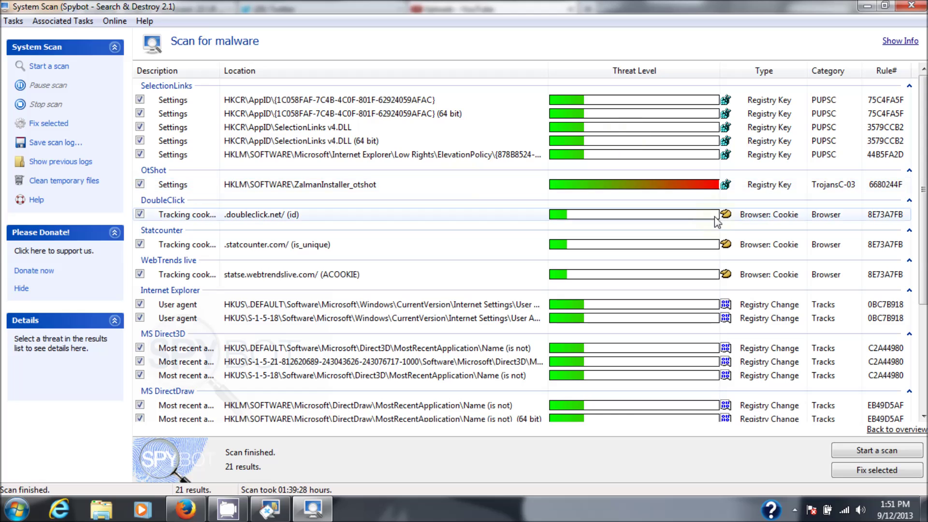
{"action": "left_click_drag", "start_coordinate": [926, 218], "coordinate": [925, 266]}
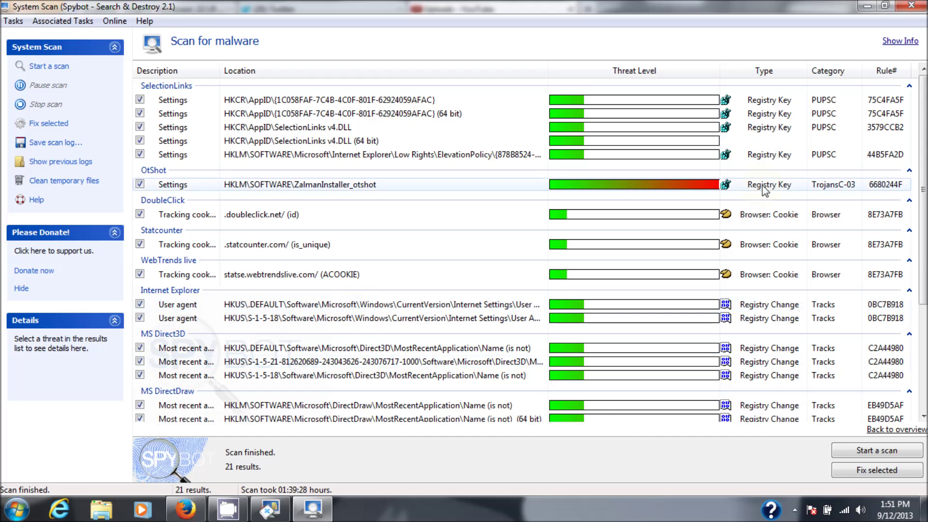
{"action": "scroll", "coordinate": [527, 246], "scroll_direction": "down", "scroll_amount": 4}
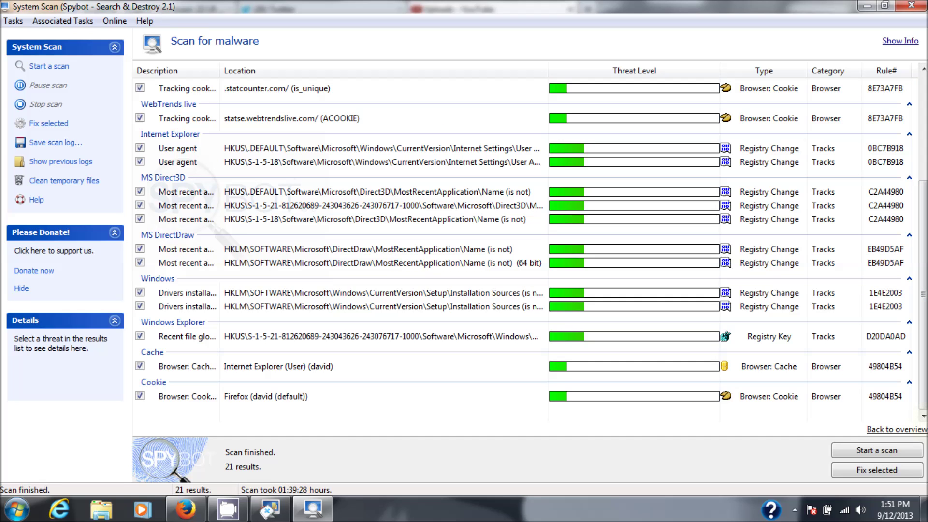
{"action": "scroll", "coordinate": [527, 247], "scroll_direction": "up", "scroll_amount": 4}
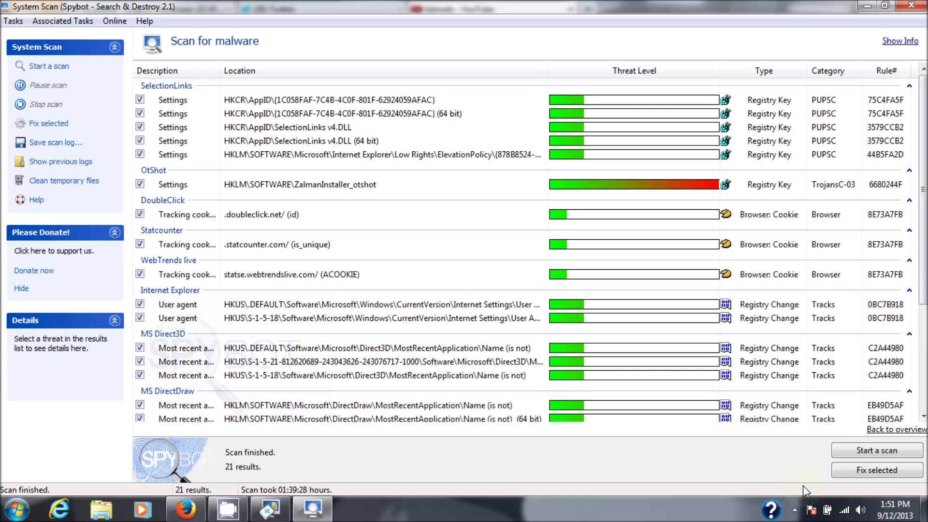
Step: Fix all 21 checked threats, including the OtShot trojan key, and check every row is marked fixed
{"action": "left_click", "coordinate": [855, 472]}
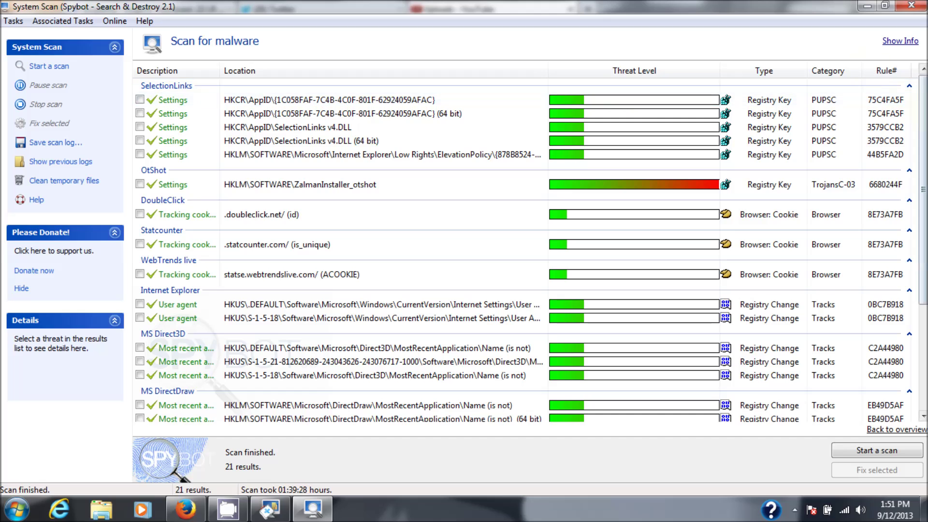
{"action": "scroll", "coordinate": [925, 115], "scroll_direction": "down", "scroll_amount": 4}
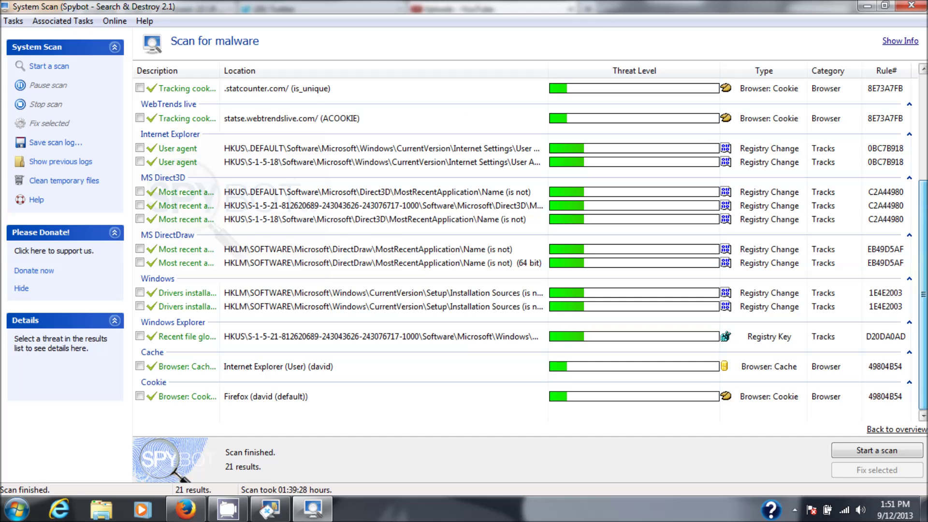
{"action": "scroll", "coordinate": [924, 85], "scroll_direction": "up", "scroll_amount": 4}
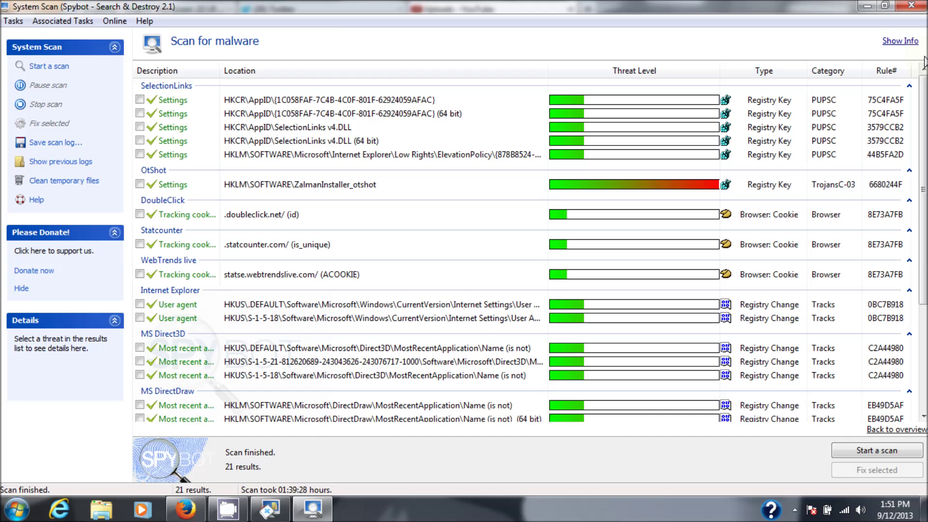
Step: Close the scan results and launch File Scan from the Start Center
{"action": "left_click", "coordinate": [896, 429]}
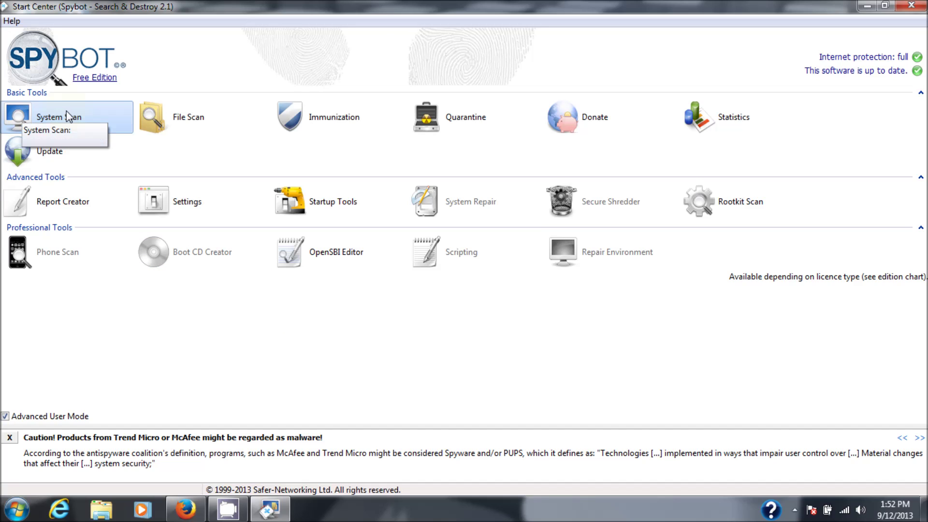
{"action": "left_click", "coordinate": [152, 111]}
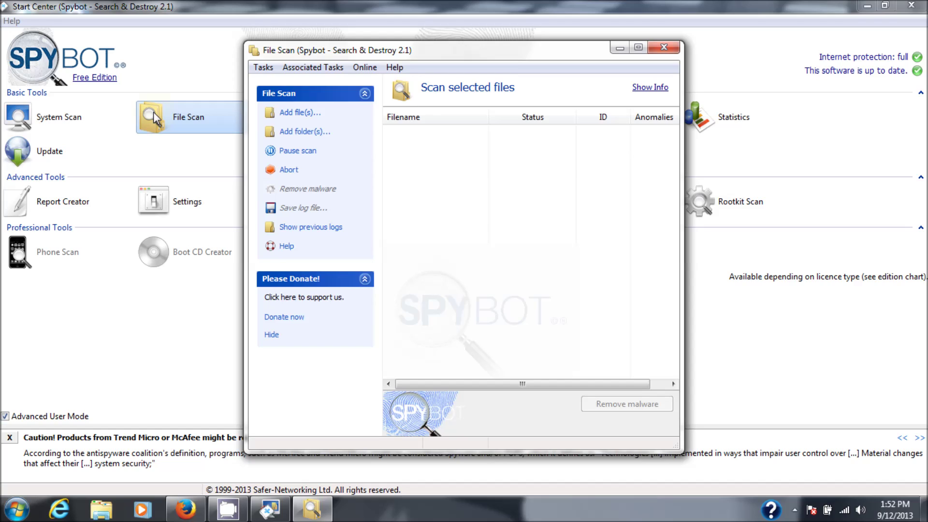
Step: Add a folder to the file scan, choosing Local Disk (C:) under Computer
{"action": "left_click", "coordinate": [310, 131]}
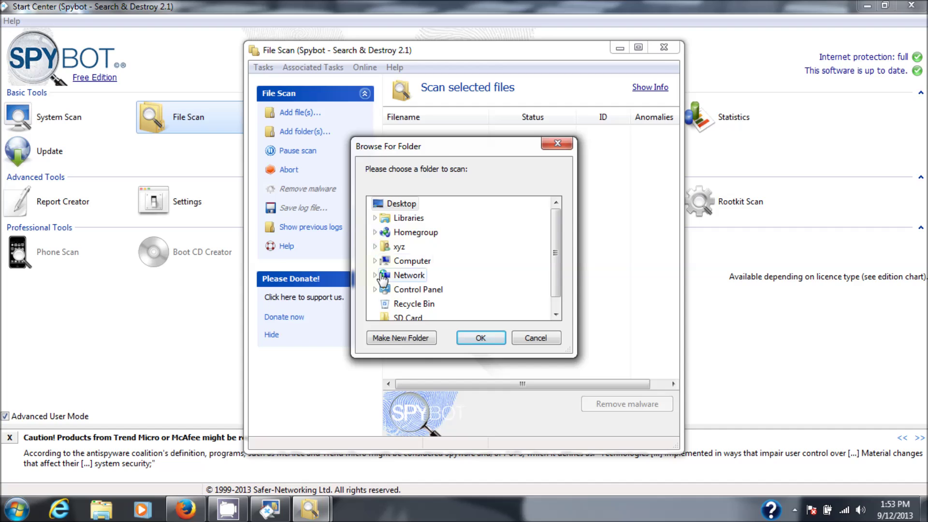
{"action": "left_click", "coordinate": [376, 261]}
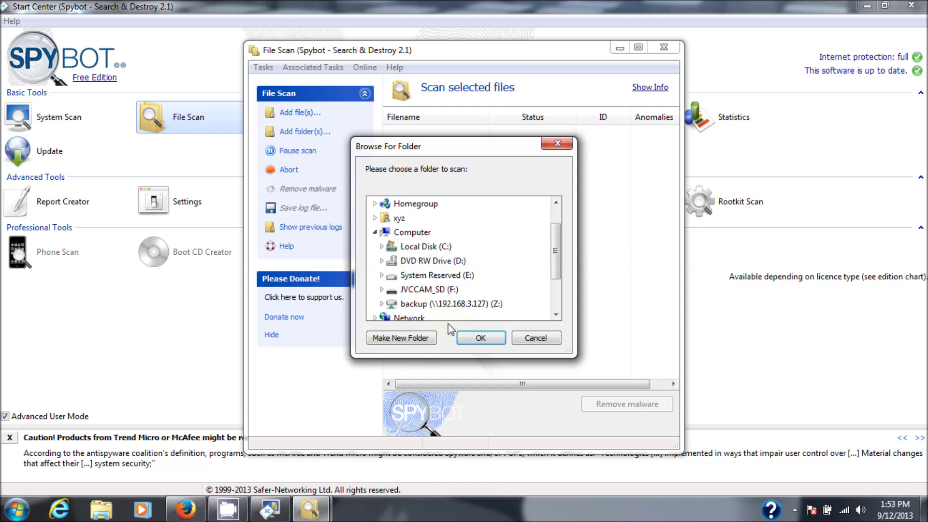
{"action": "left_click", "coordinate": [424, 248]}
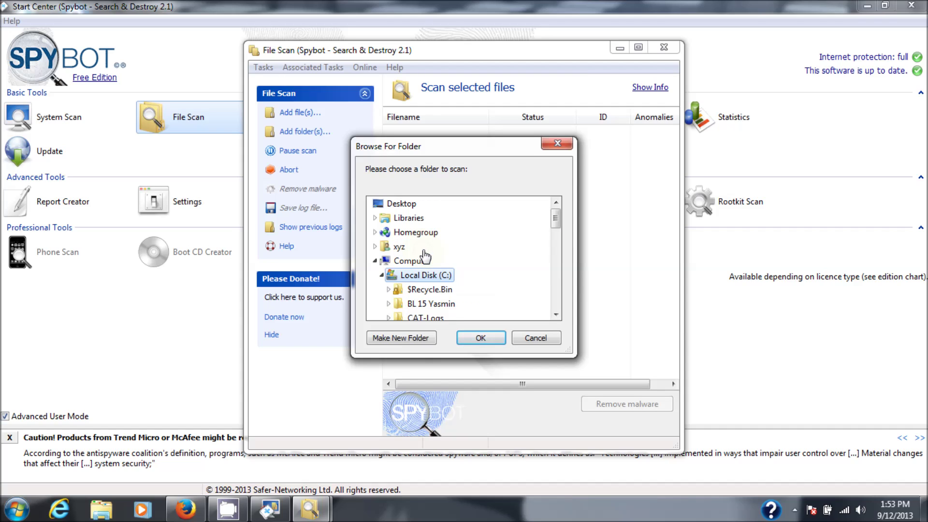